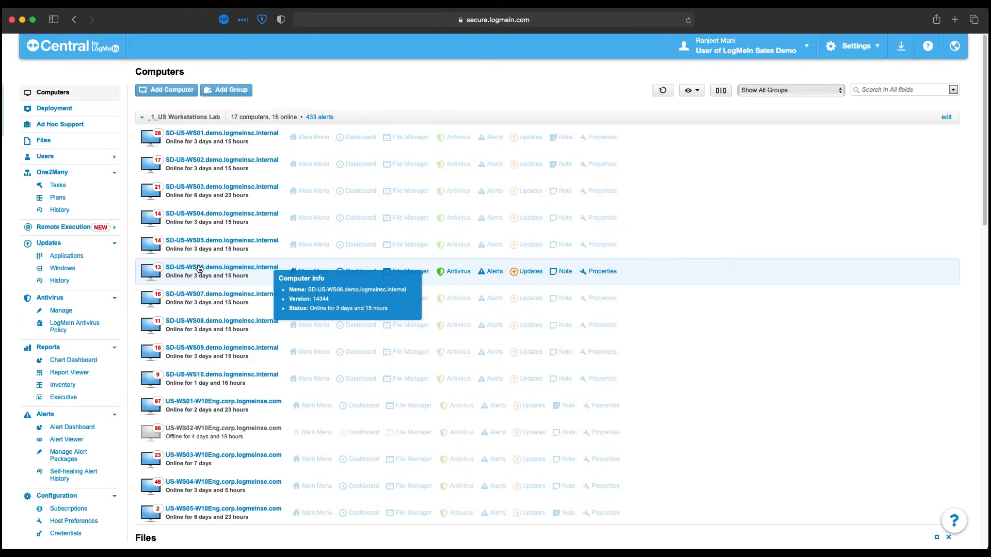
# - Create a new host preference package named "Recording & logs" in the Host Preferences configuration
pyautogui.scroll(-5, 106, 320)
pyautogui.scroll(-2, 108, 320)
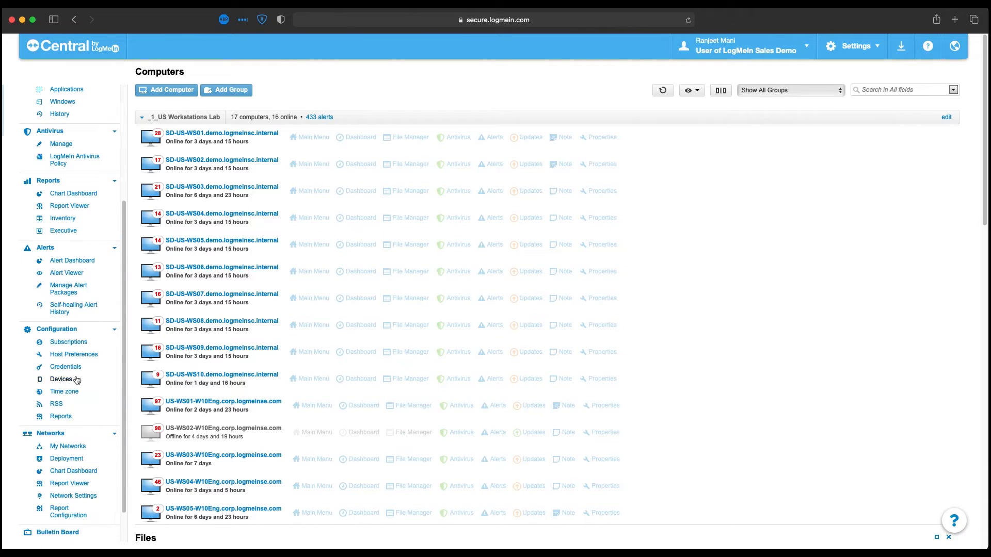
pyautogui.click(73, 355)
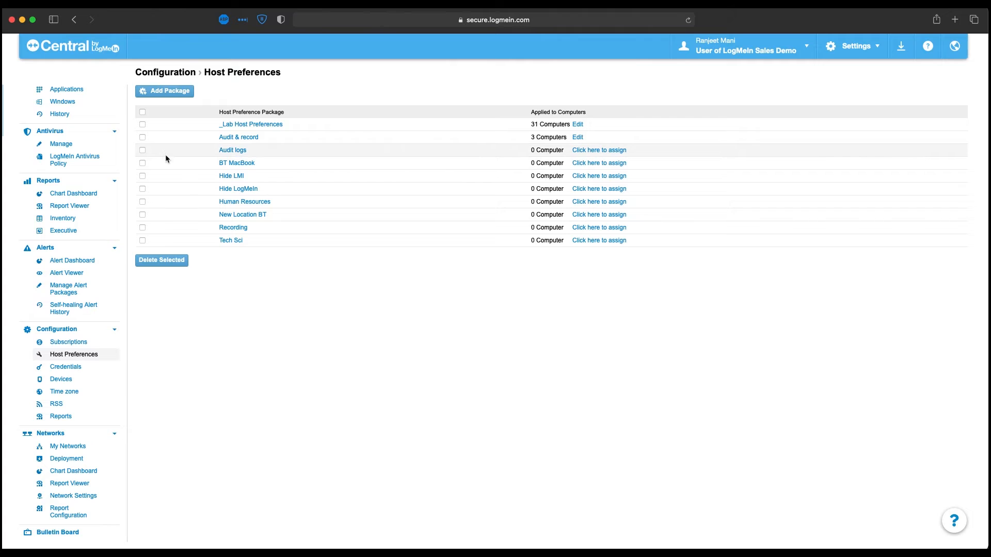
pyautogui.click(165, 91)
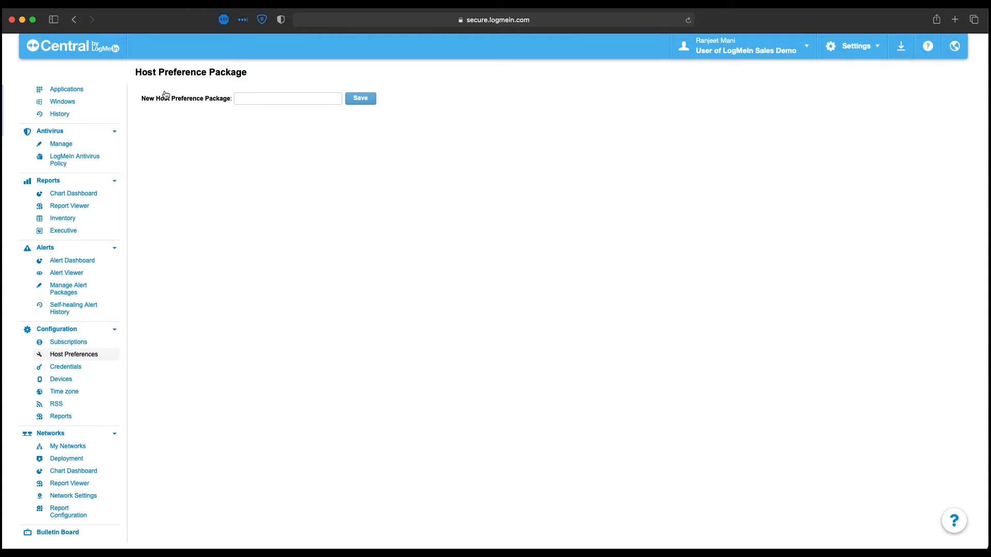
pyautogui.click(253, 98)
pyautogui.write('Recording ')
pyautogui.write('*')
pyautogui.write('&')
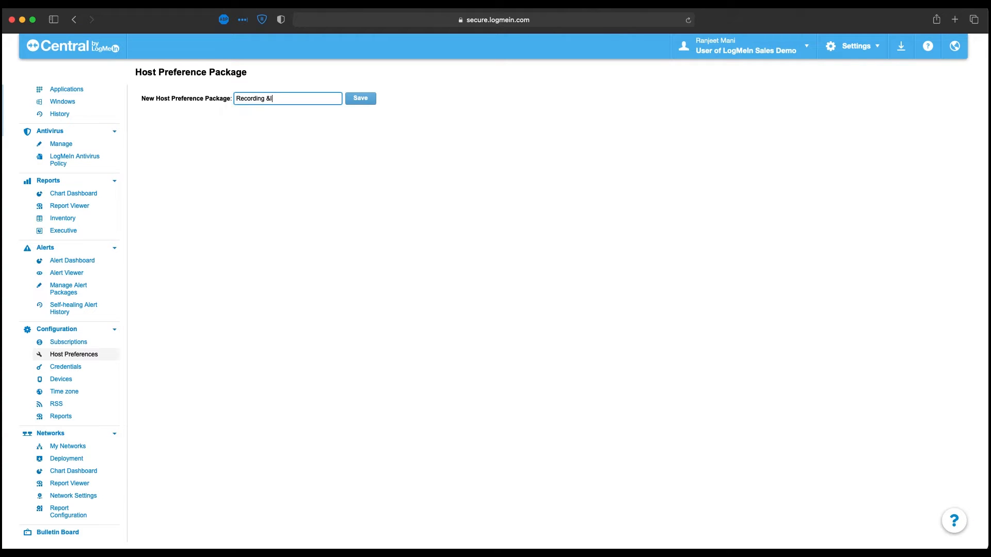
pyautogui.write(' logs')
pyautogui.click(349, 104)
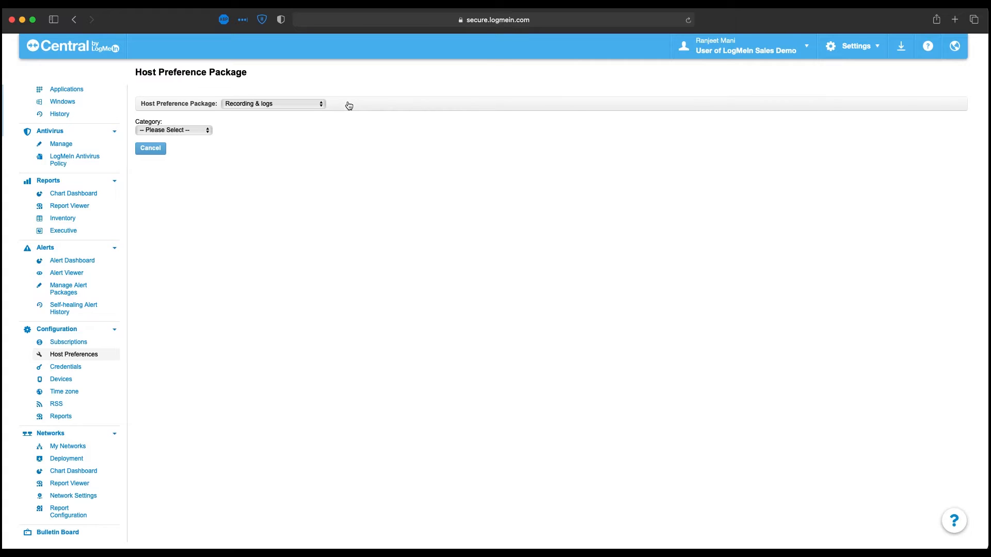
# - Open the Log Settings category of the Recording & logs package and review its general and syslog options
pyautogui.click(206, 131)
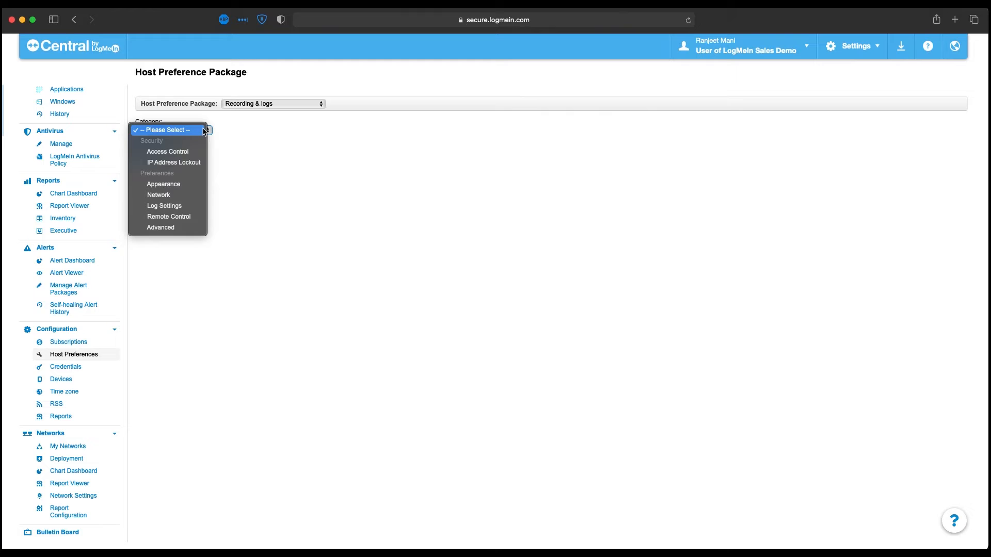
pyautogui.click(164, 206)
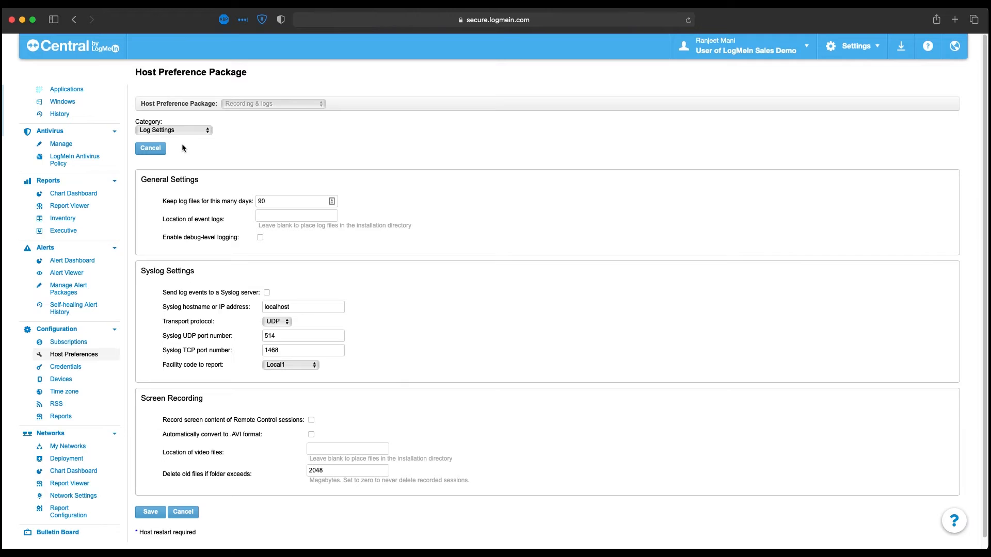
pyautogui.moveTo(173, 200); pyautogui.dragTo(236, 201)
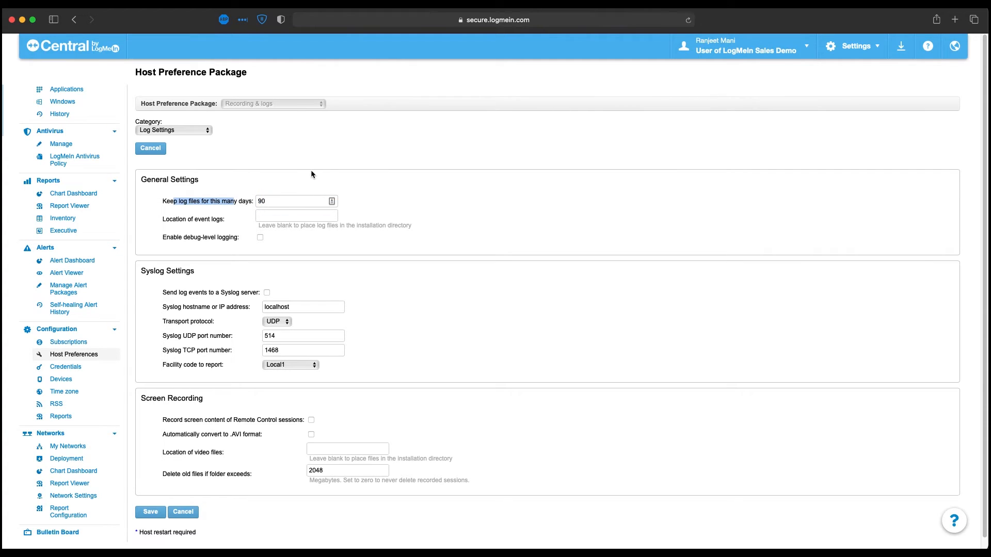
pyautogui.moveTo(283, 219)
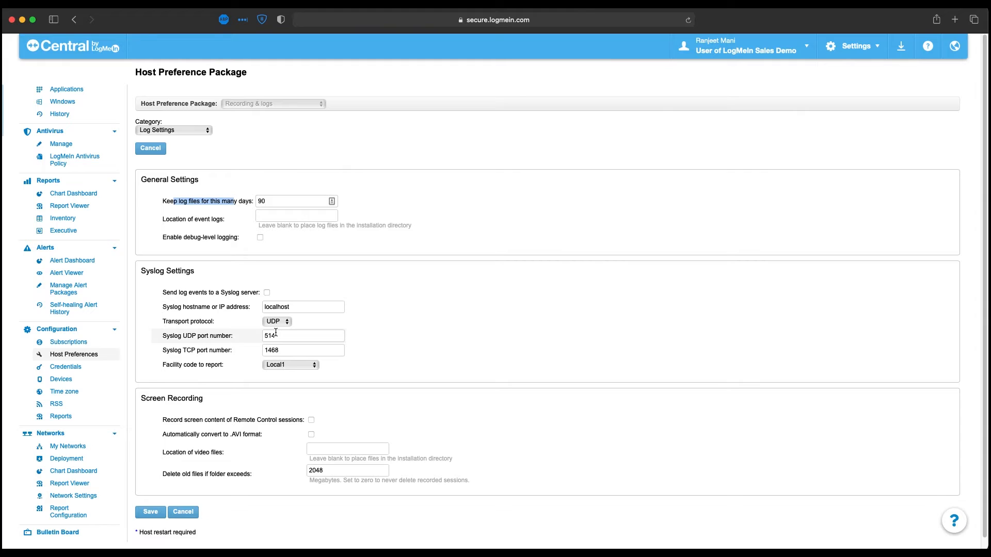
pyautogui.scroll(-1, 276, 332)
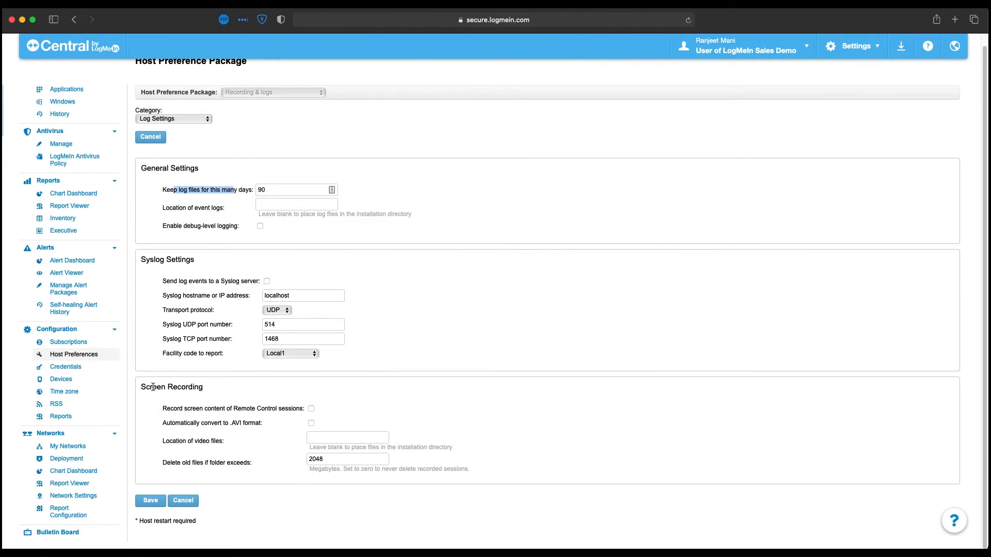
# - Enable recording the screen content of Remote Control sessions and automatic conversion of the recordings to .AVI format
pyautogui.moveTo(152, 387); pyautogui.dragTo(210, 384)
pyautogui.click(227, 386)
pyautogui.click(311, 409)
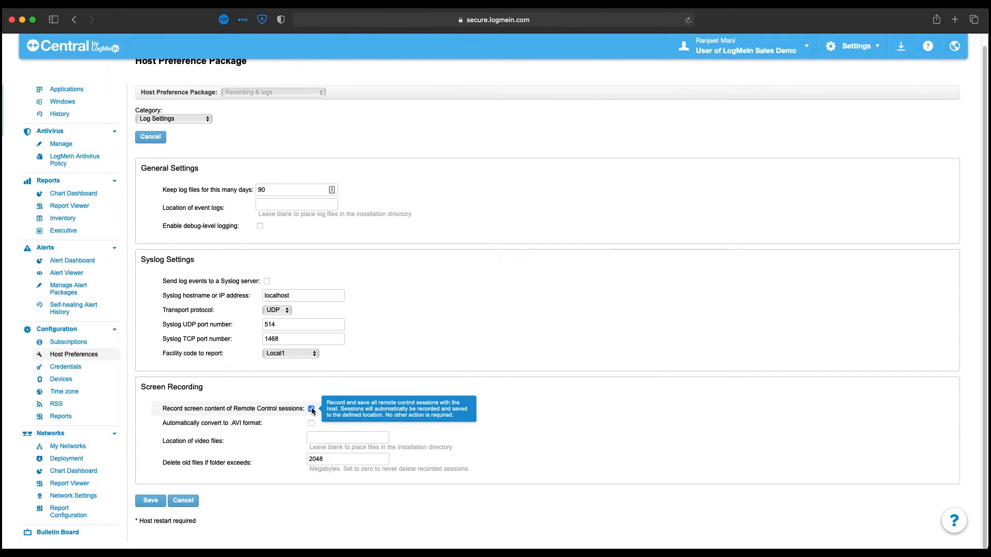
pyautogui.click(324, 440)
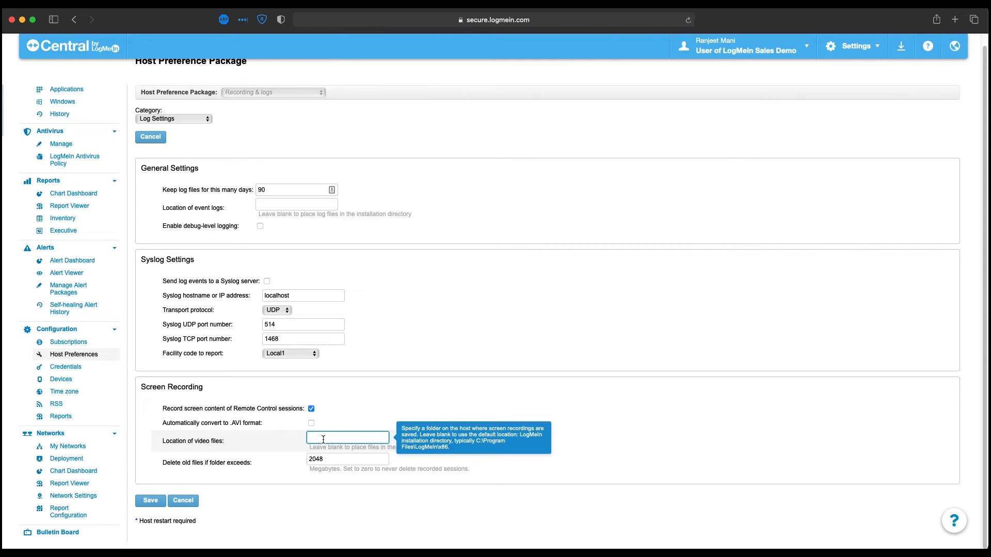
pyautogui.click(312, 423)
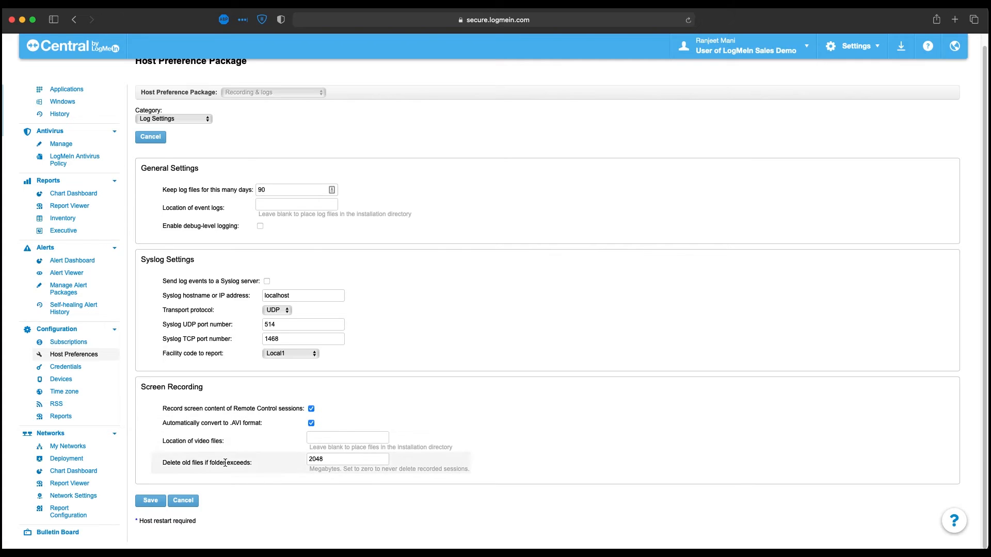
pyautogui.moveTo(209, 462); pyautogui.dragTo(163, 462)
pyautogui.moveTo(354, 462)
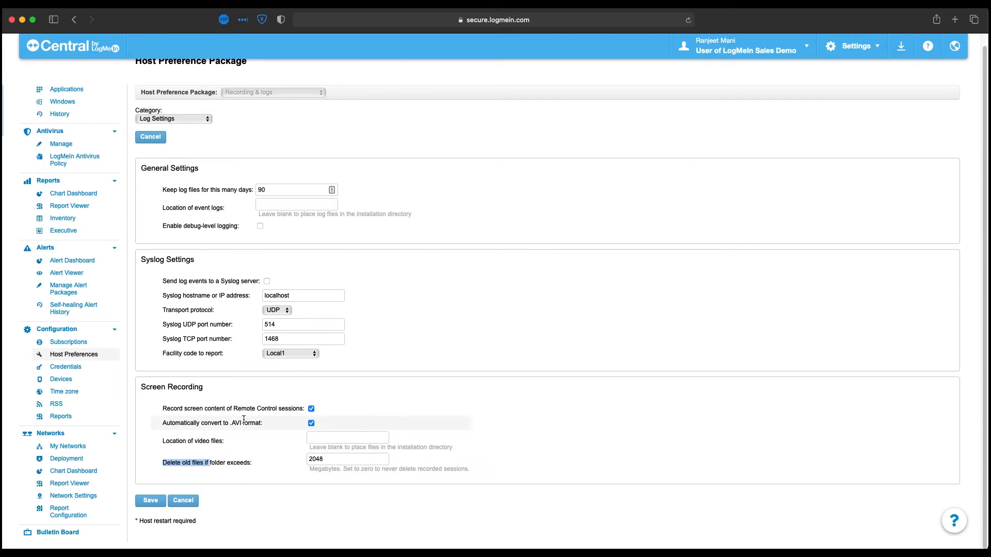
# - Save the log settings, then finish and save the entire Recording & logs package configuration
pyautogui.click(158, 504)
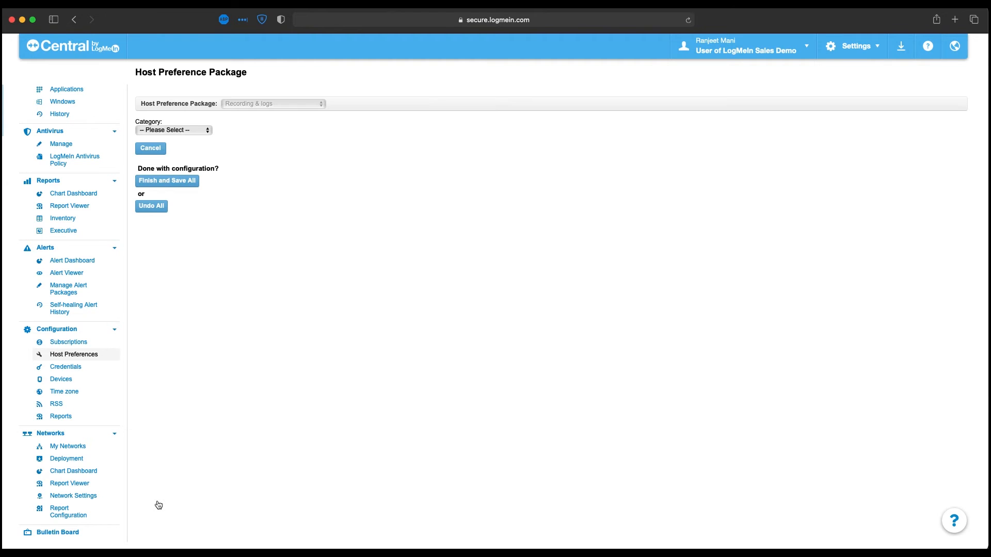
pyautogui.click(178, 130)
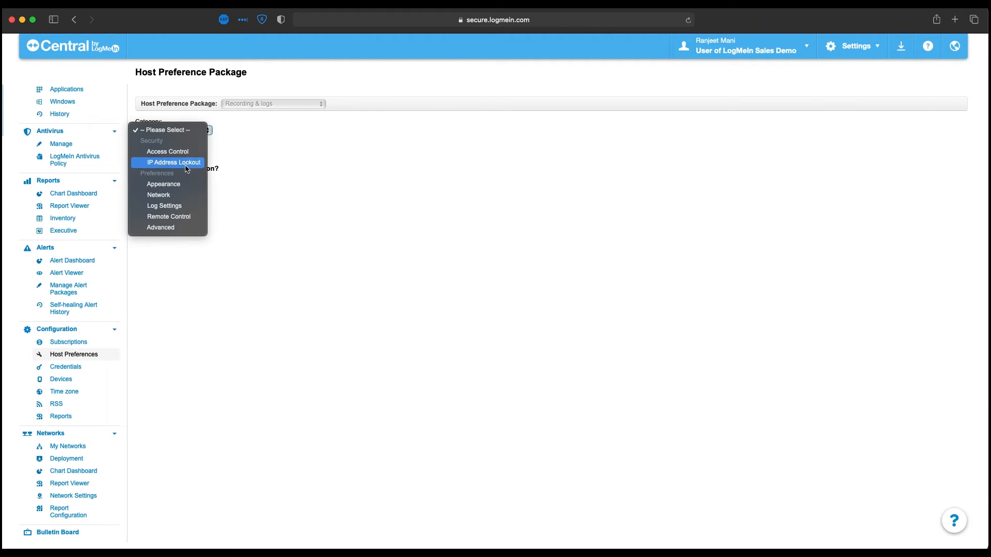
pyautogui.click(221, 216)
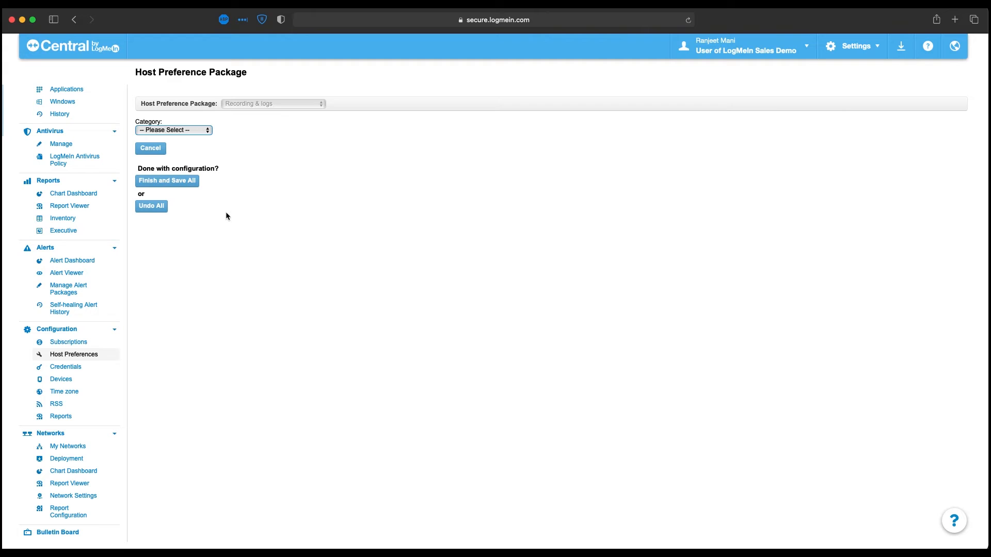
pyautogui.click(187, 183)
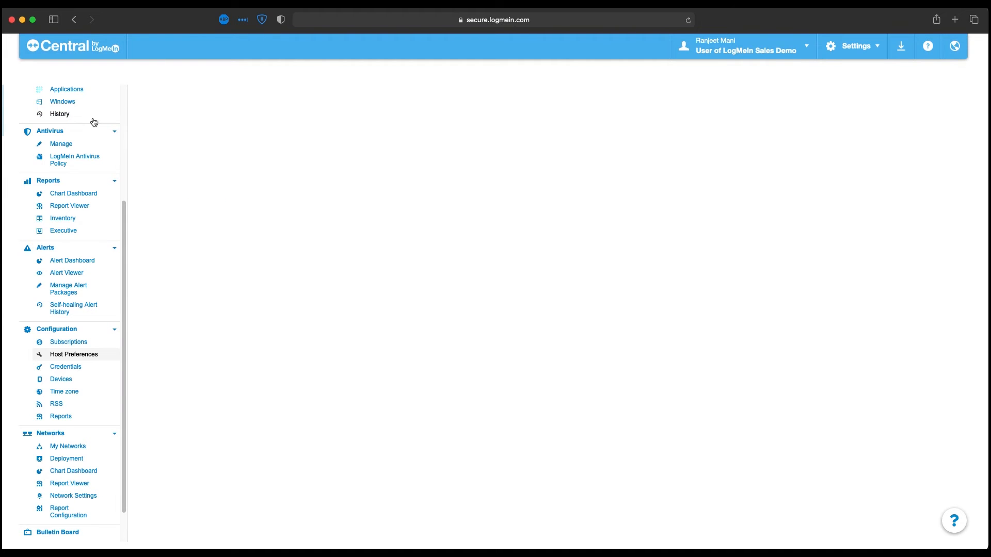
# - Open the computer assignment for the Recording & logs package and select the available computers SD-US-WS01 through SD-US-WS07
pyautogui.scroll(3, 94, 122)
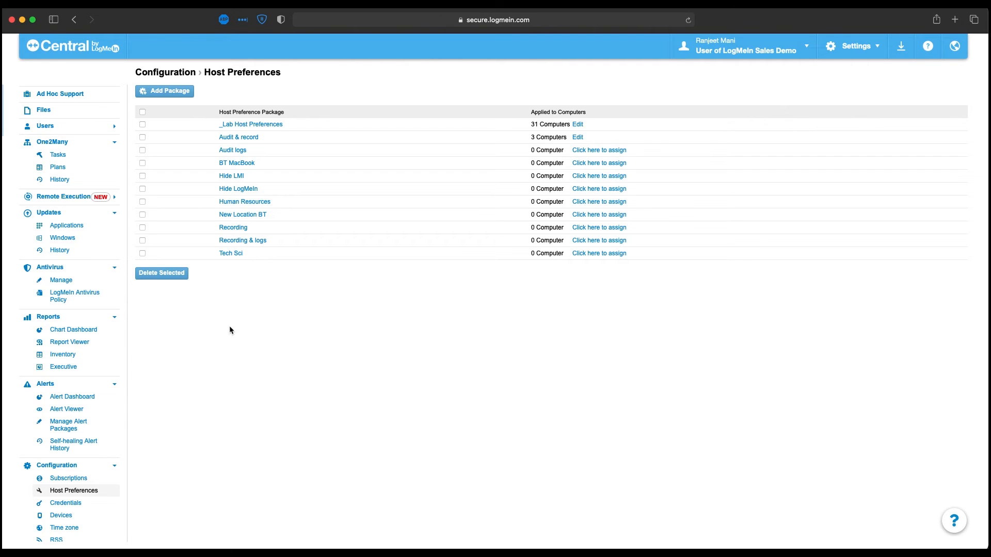
pyautogui.click(587, 241)
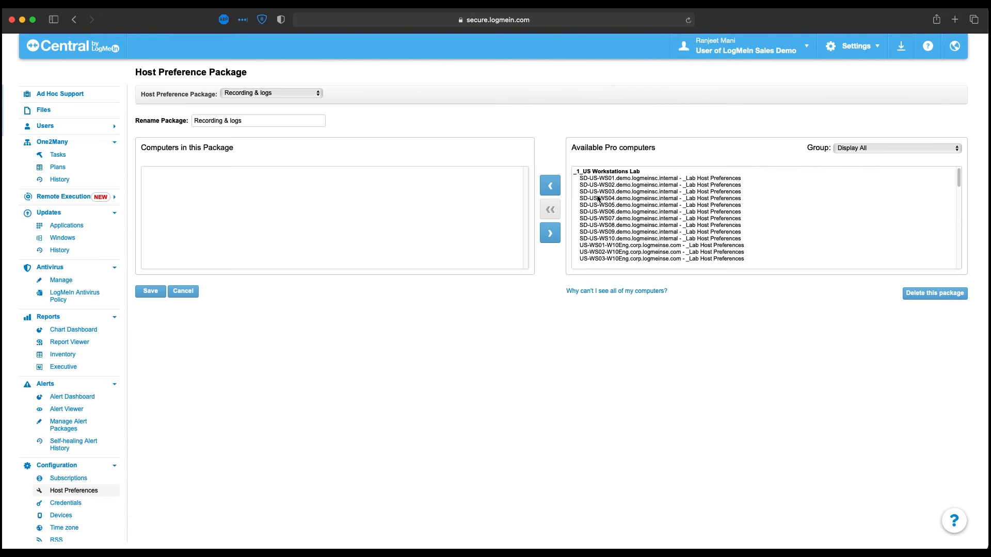
pyautogui.click(614, 184)
pyautogui.click(621, 198)
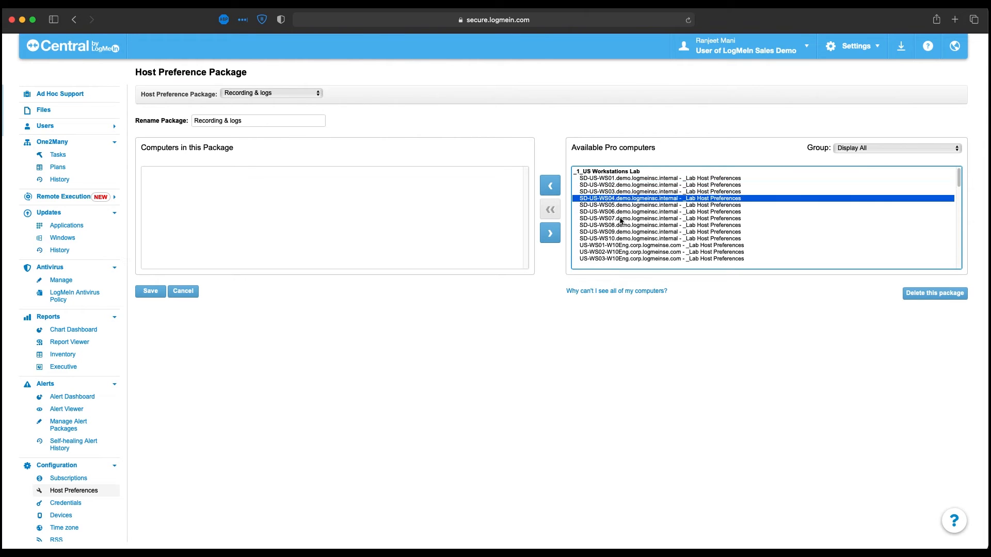
pyautogui.click(621, 219)
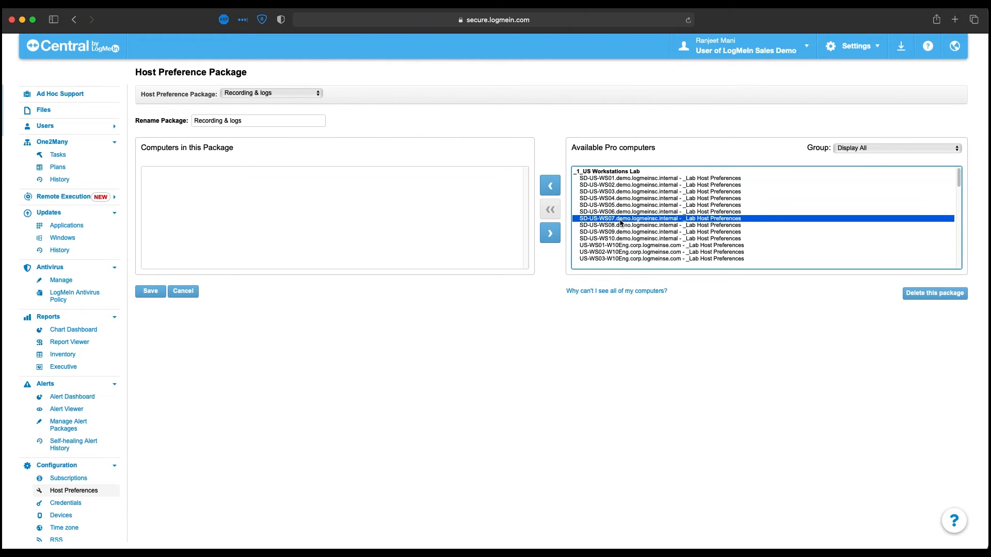
pyautogui.keyDown('shift'); pyautogui.click(626, 178); pyautogui.keyUp('shift')
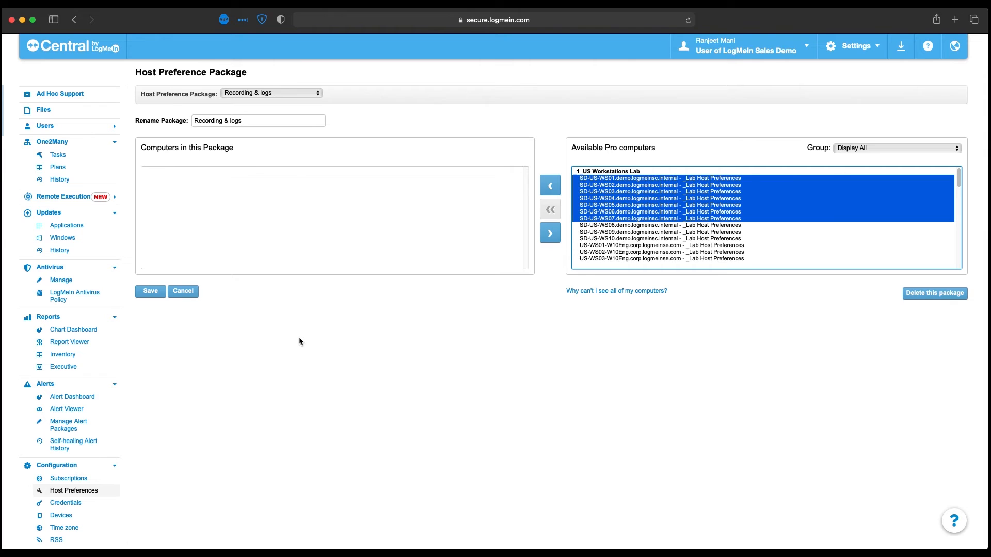
# - Start a new installation package under Deployment and assign it the Recording & logs host preference package
pyautogui.scroll(3, 73, 188)
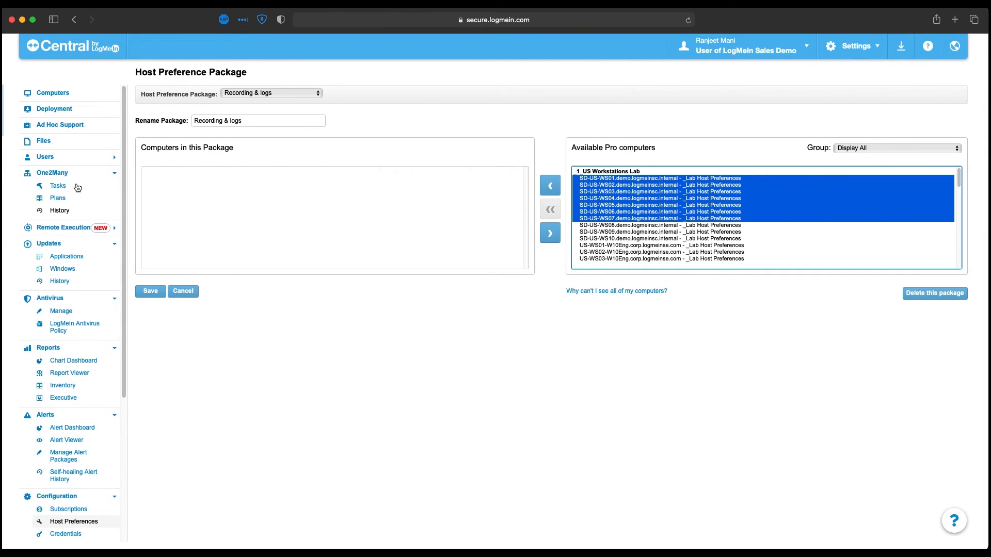
pyautogui.click(57, 110)
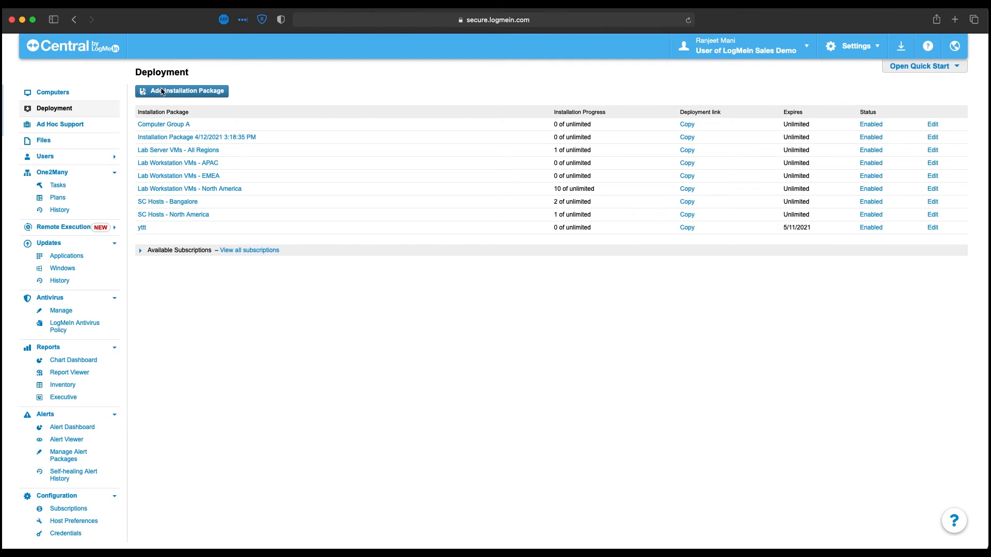
pyautogui.click(161, 91)
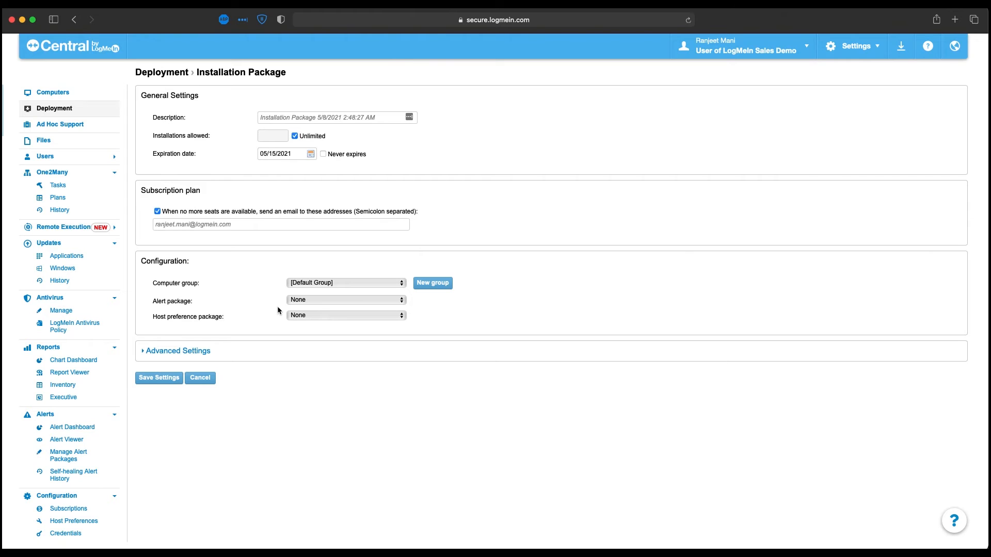
pyautogui.click(306, 317)
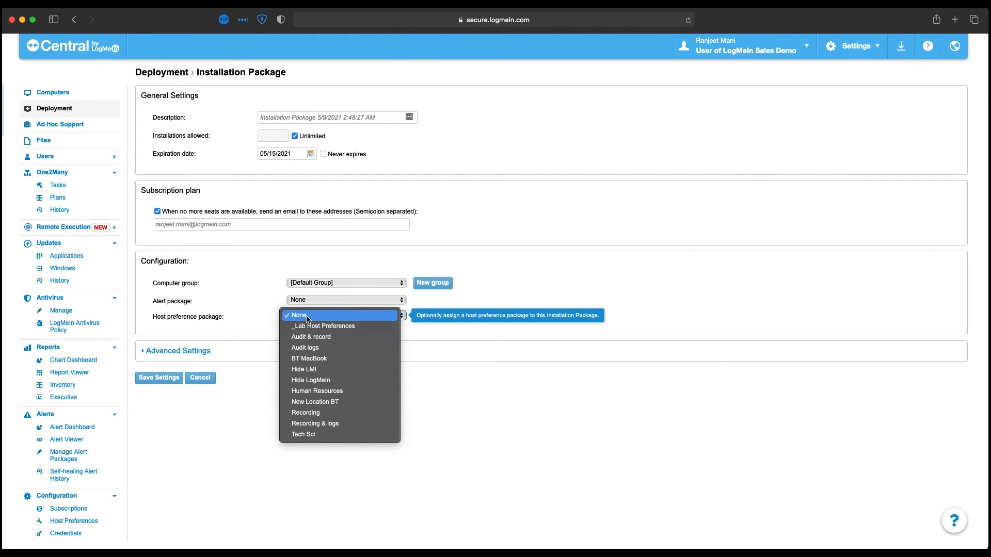
pyautogui.click(334, 424)
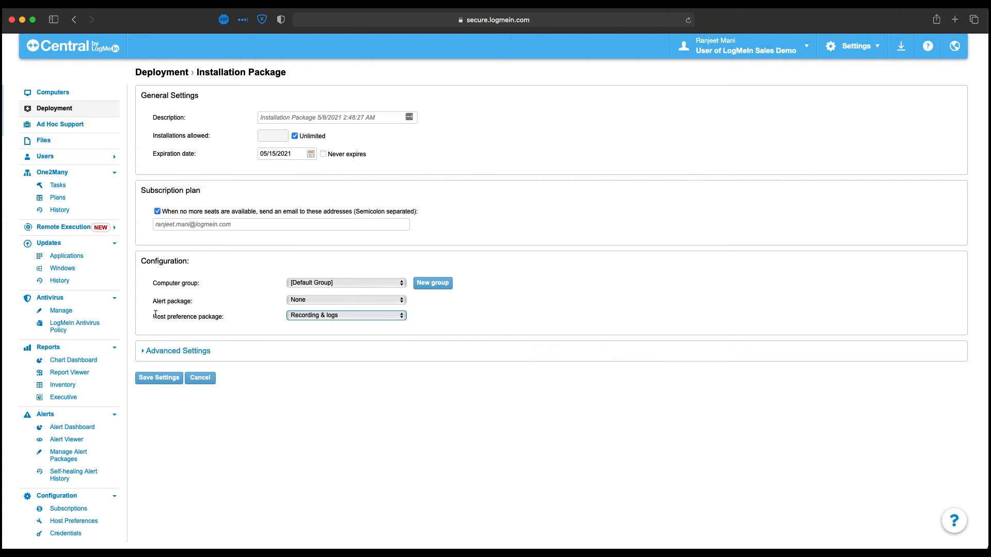
# - Set the installation package's computer group to _1_US Workstations Lab
pyautogui.moveTo(157, 301); pyautogui.dragTo(181, 299)
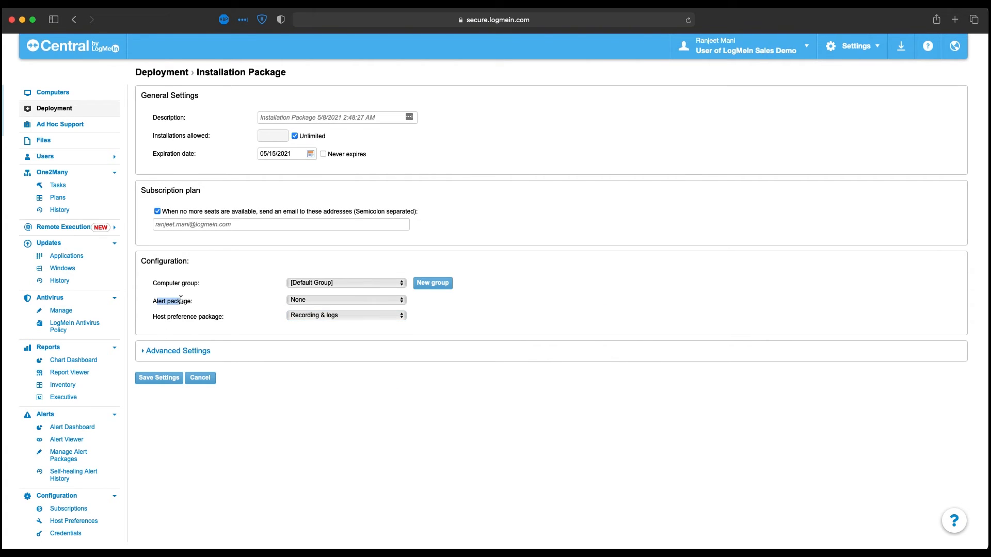
pyautogui.click(291, 282)
pyautogui.click(320, 293)
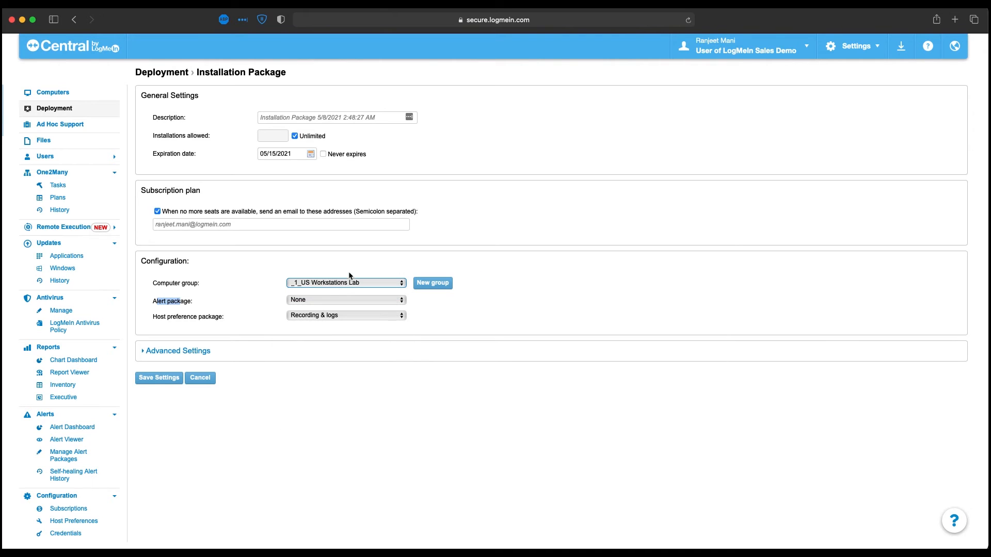